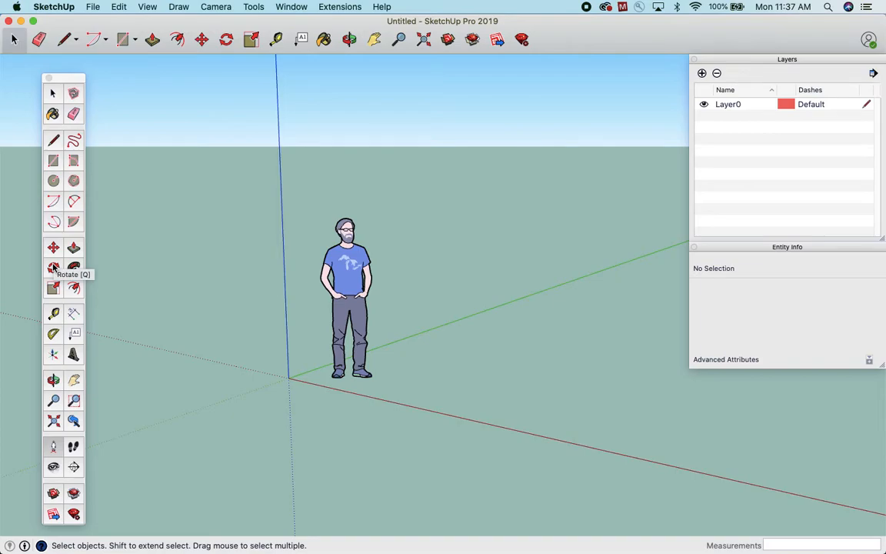
Hide the Large Tool Set palette and display it again.
click(48, 78)
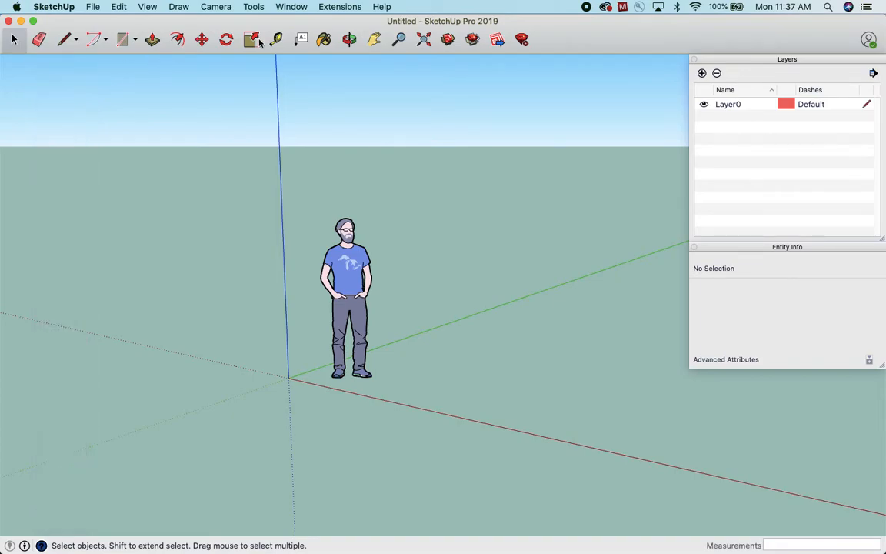
click(290, 7)
mouse_move(245, 7)
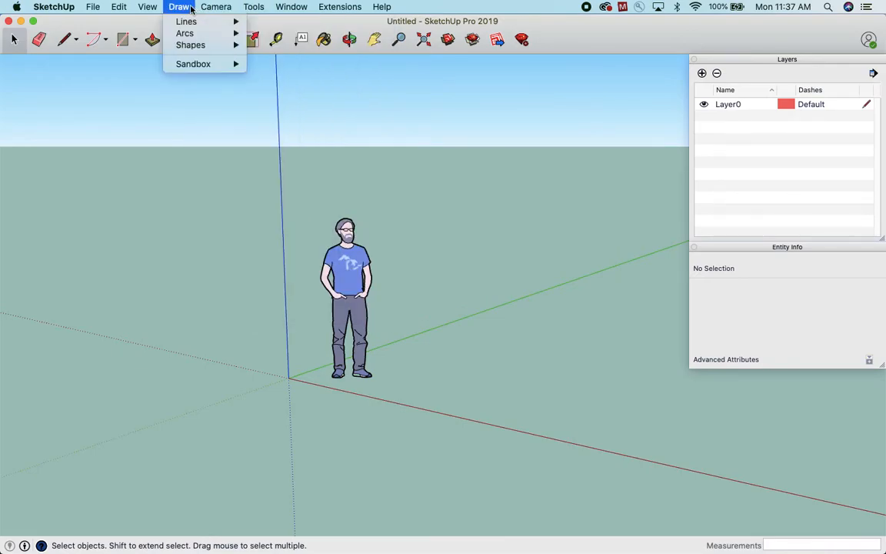
mouse_move(156, 11)
mouse_move(170, 52)
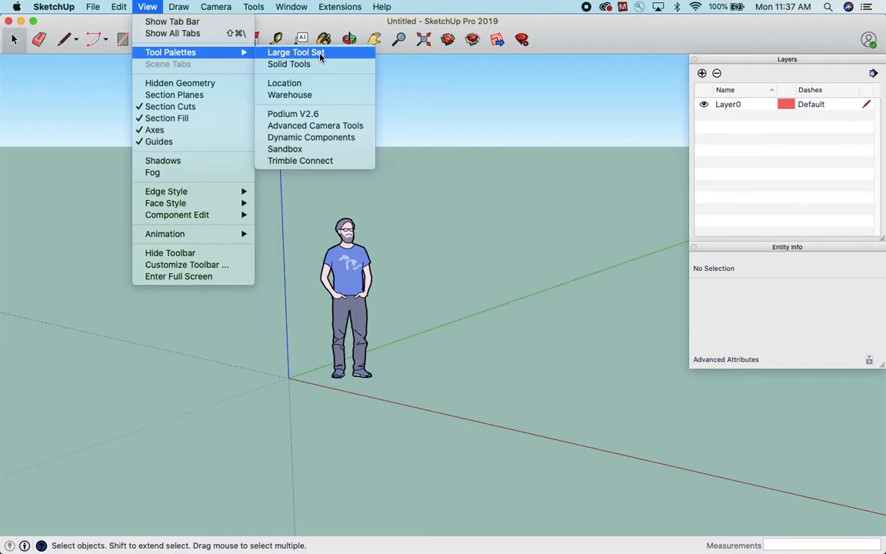
click(321, 53)
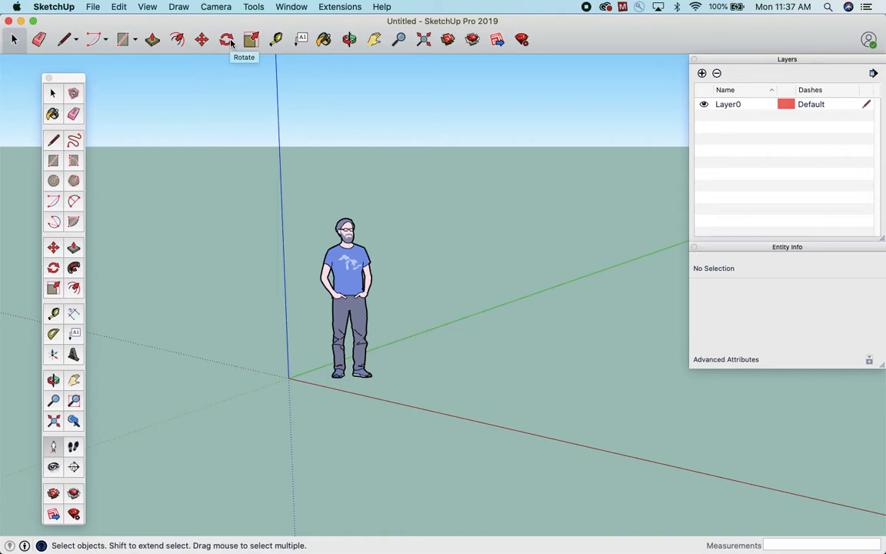
Draw a 12 by 12 inch rectangle on the ground beside the scale figure.
click(54, 160)
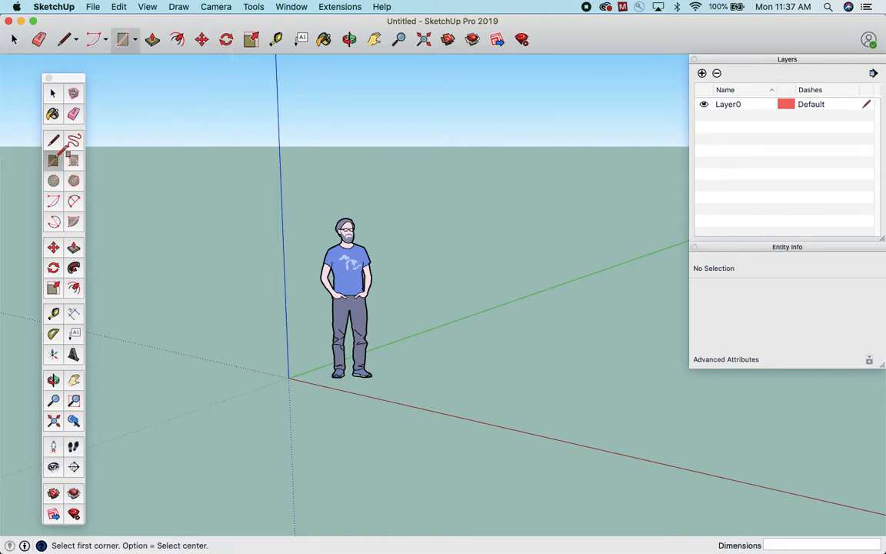
click(432, 368)
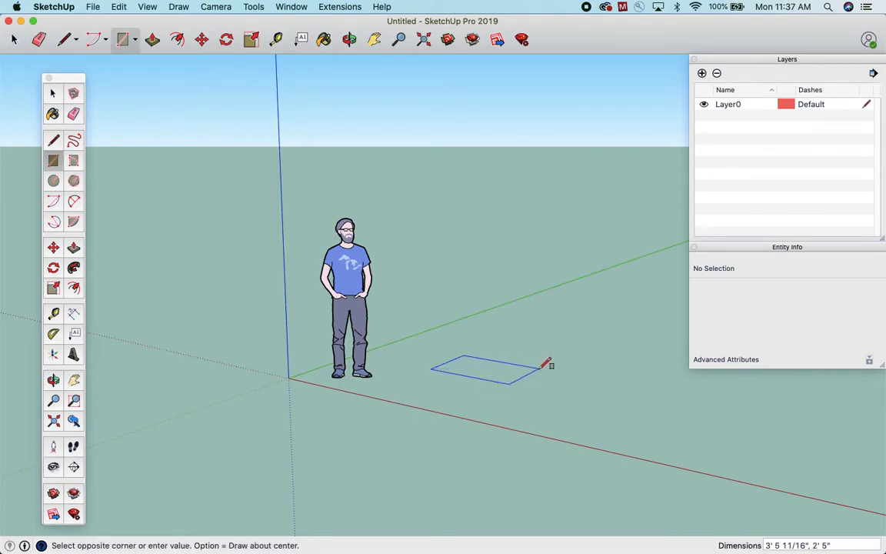
text(12,12)
key(Return)
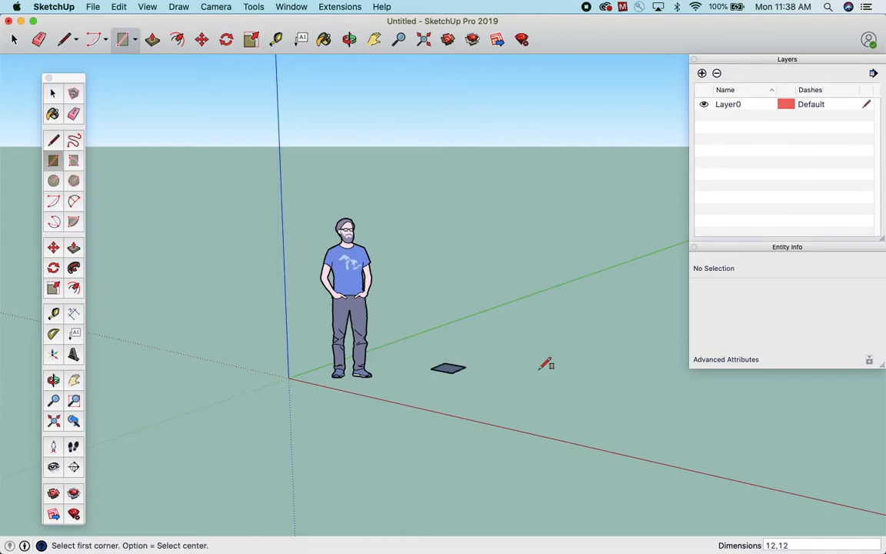
Extrude the square upward with Push/Pull to a height of 3'.
click(73, 247)
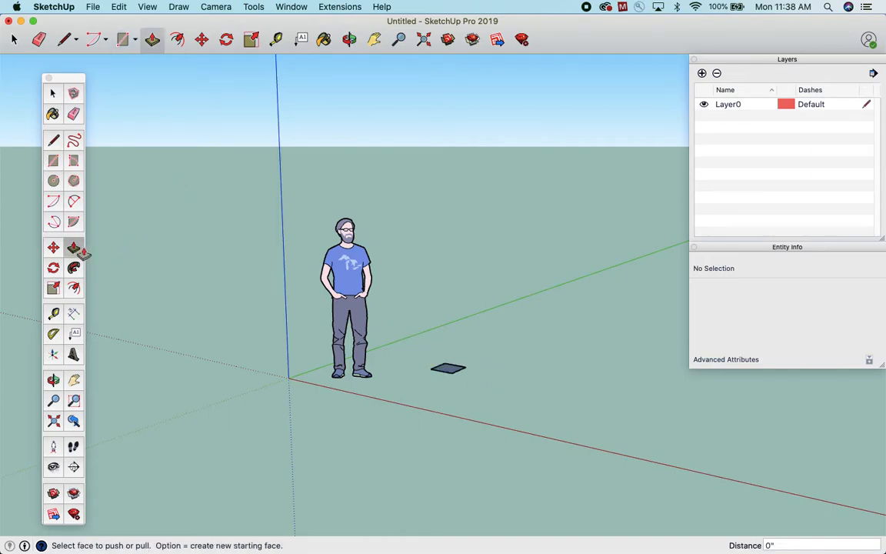
click(453, 366)
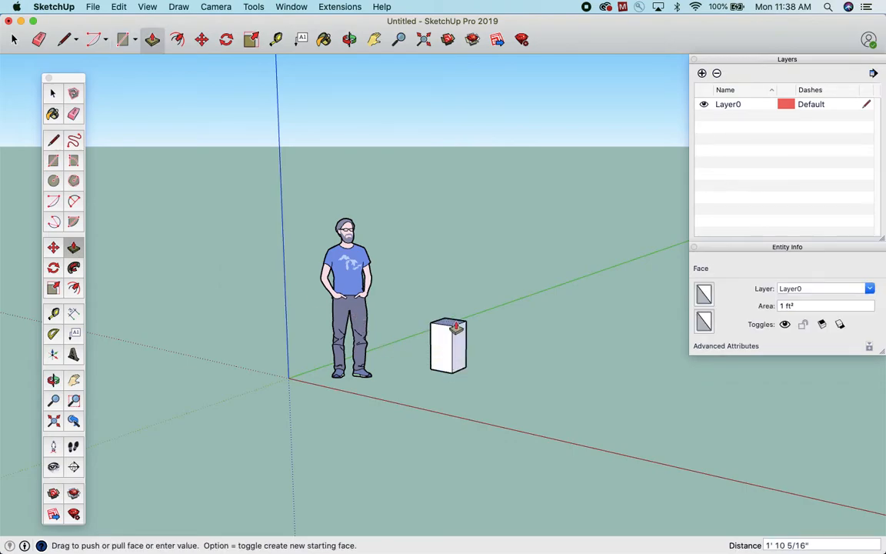
text(3)
key(Return)
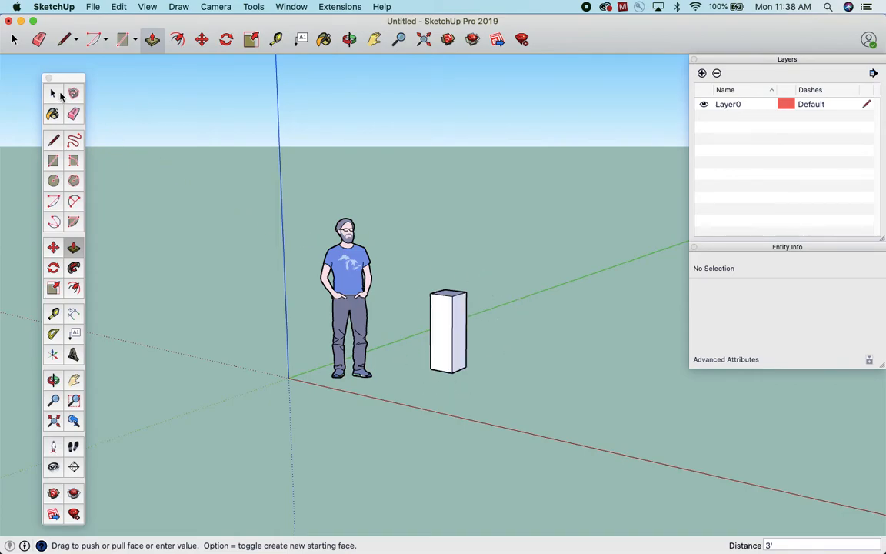
Select the entire box, make it a group, and clear the selection.
key(space)
drag(412, 265, 498, 415)
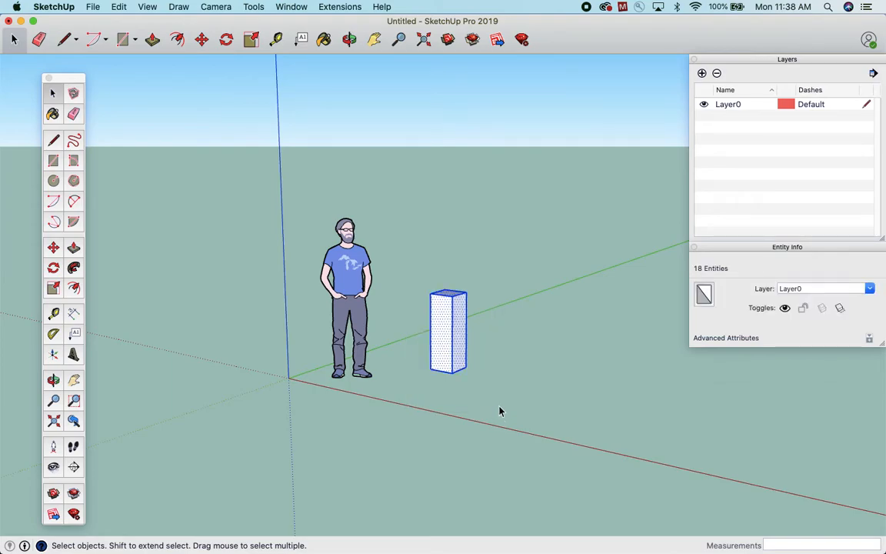
right_click(448, 322)
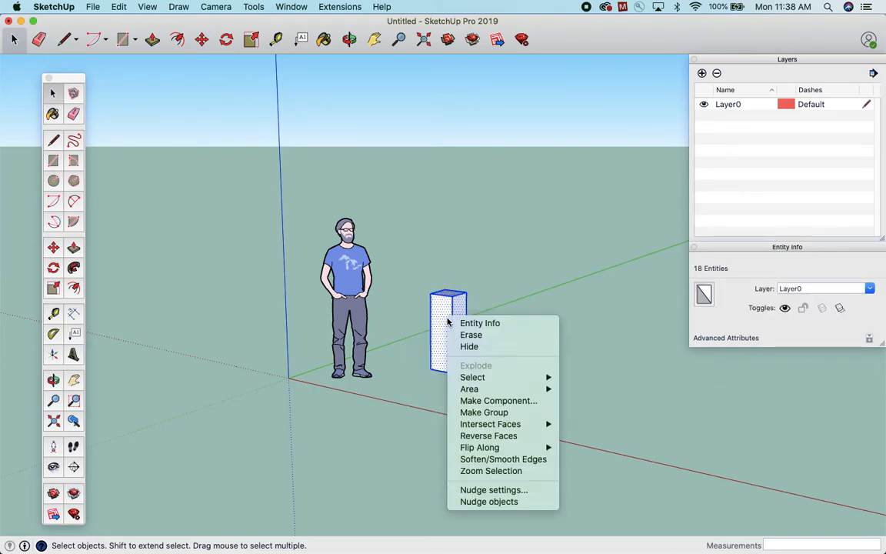
mouse_move(489, 424)
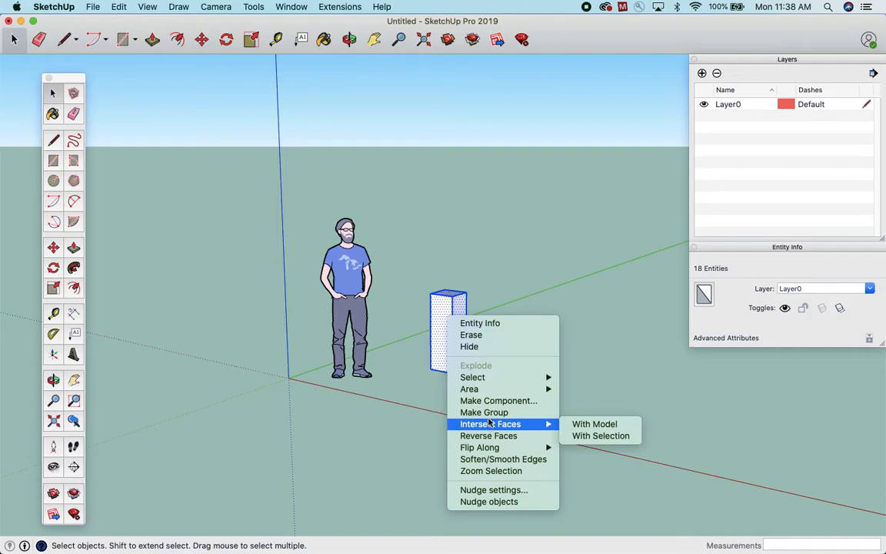
click(486, 413)
click(534, 396)
click(462, 340)
click(180, 211)
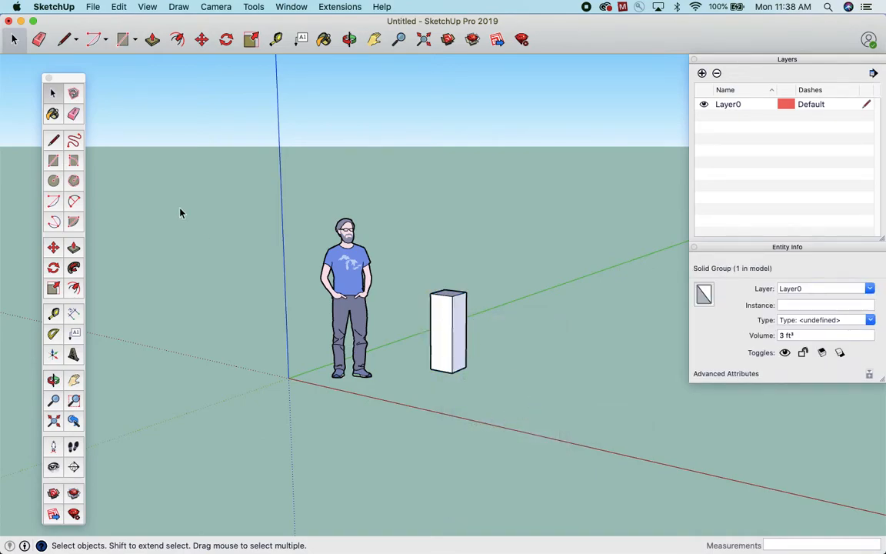
Try pulling the box's side face outward about 2' 8" while editing inside its group.
click(74, 248)
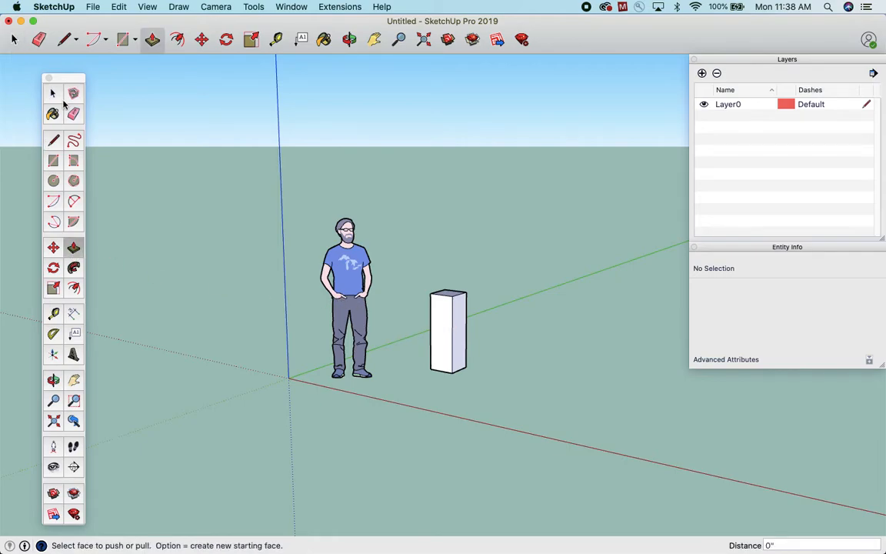
click(53, 93)
double_click(443, 335)
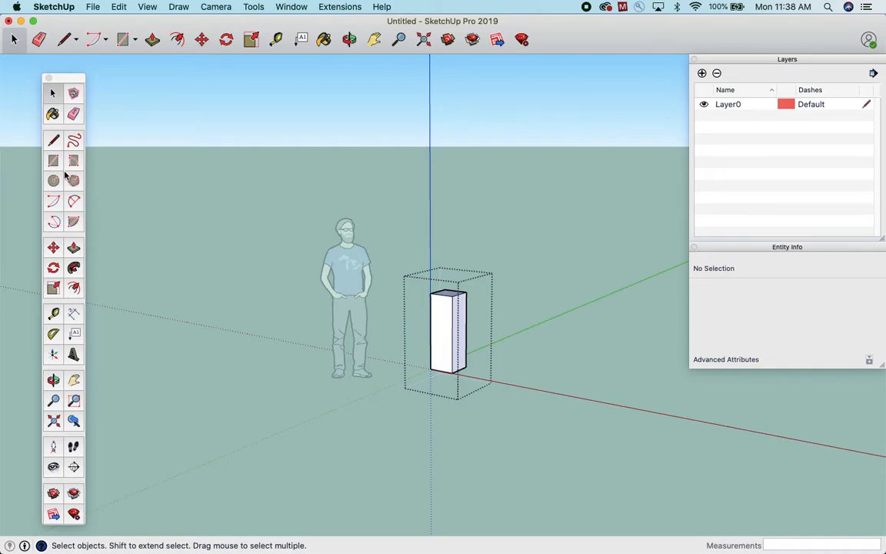
click(74, 248)
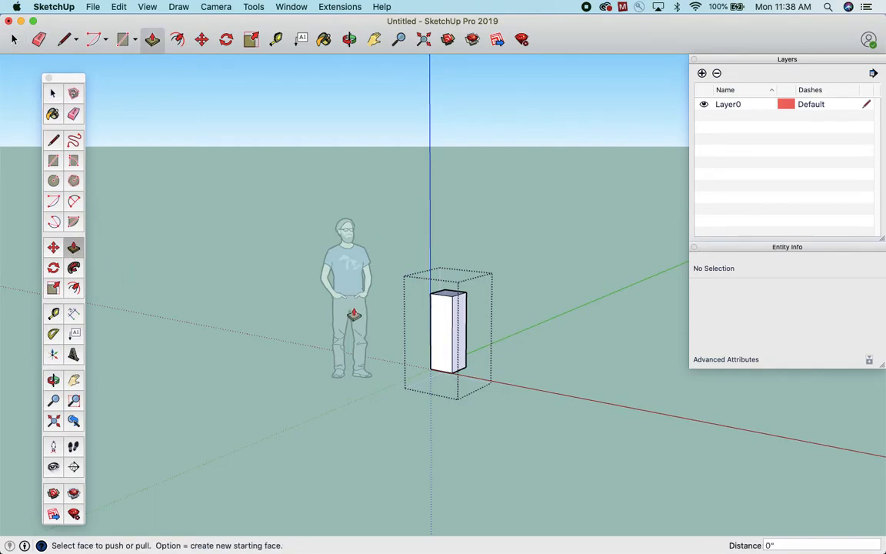
drag(460, 330, 517, 337)
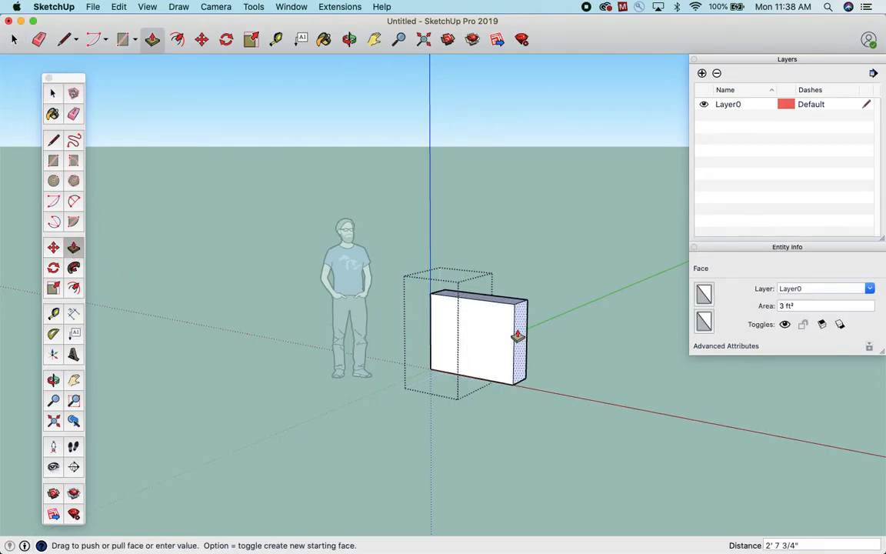
key(Escape)
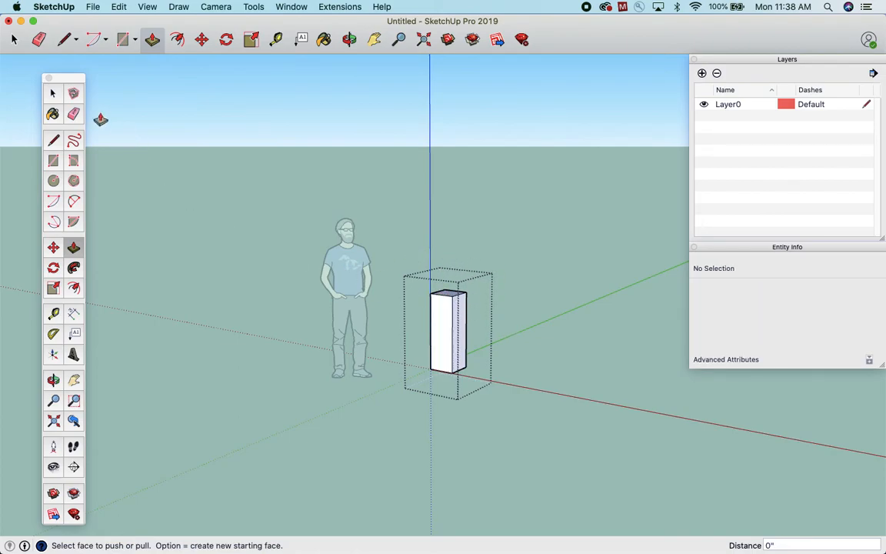
click(52, 92)
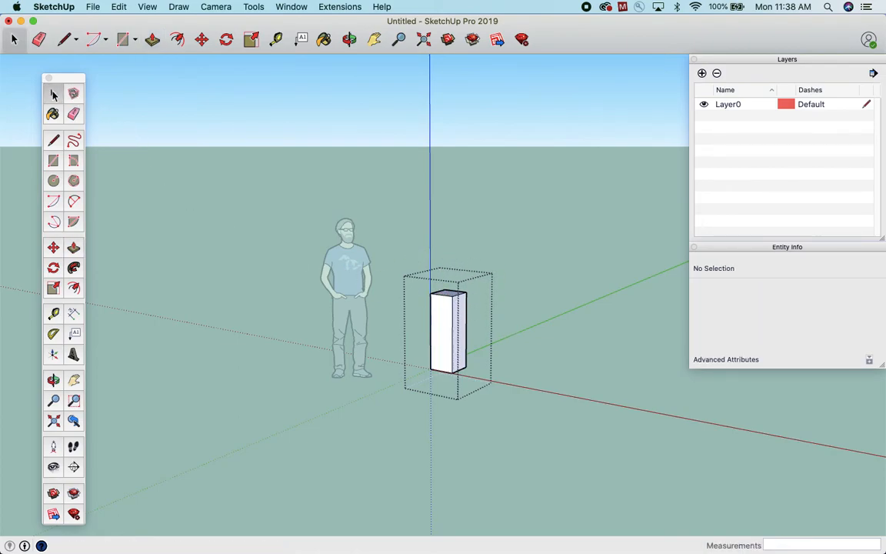
click(378, 212)
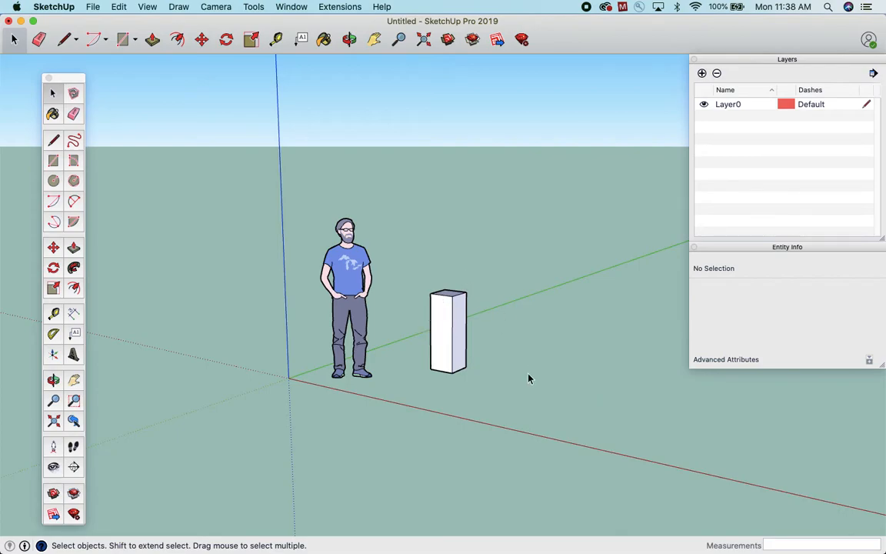
Rotate the box group 90 degrees around the green axis about its lower front corner, laying it down along the red axis.
click(53, 268)
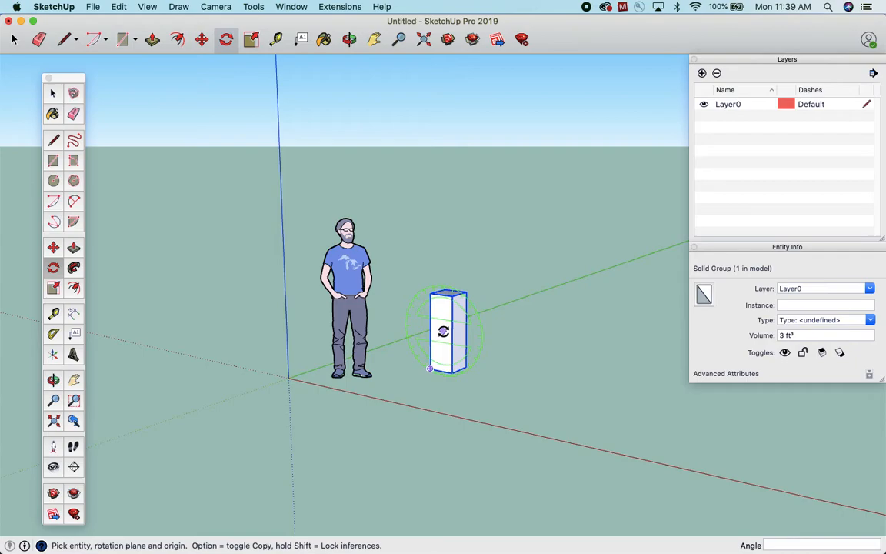
key(Down)
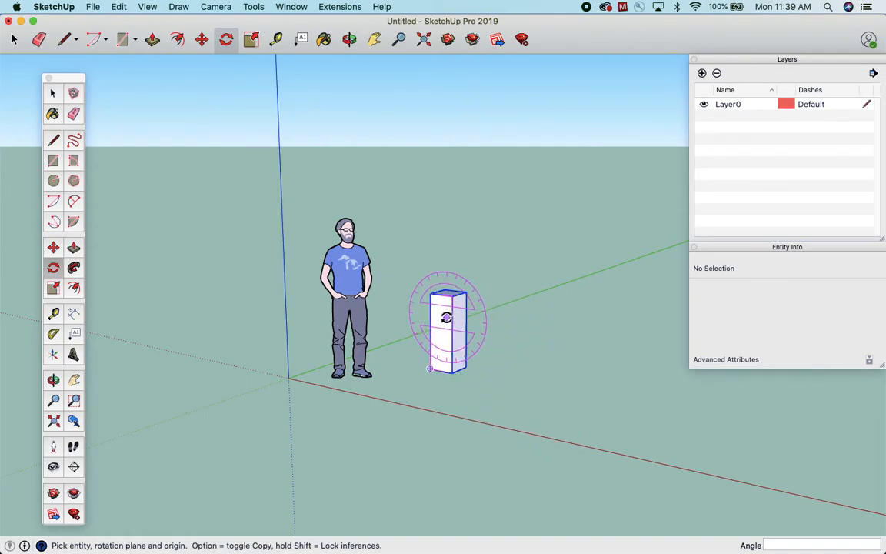
click(431, 368)
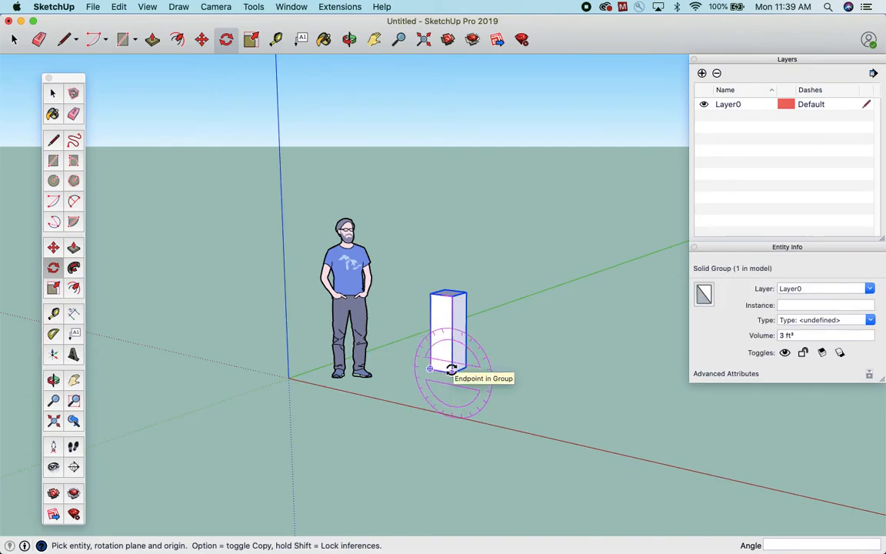
click(451, 370)
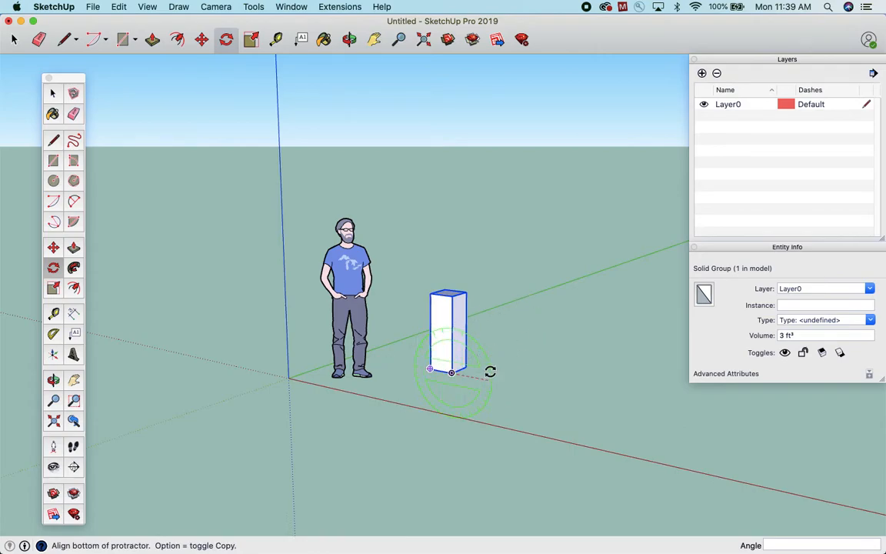
click(451, 297)
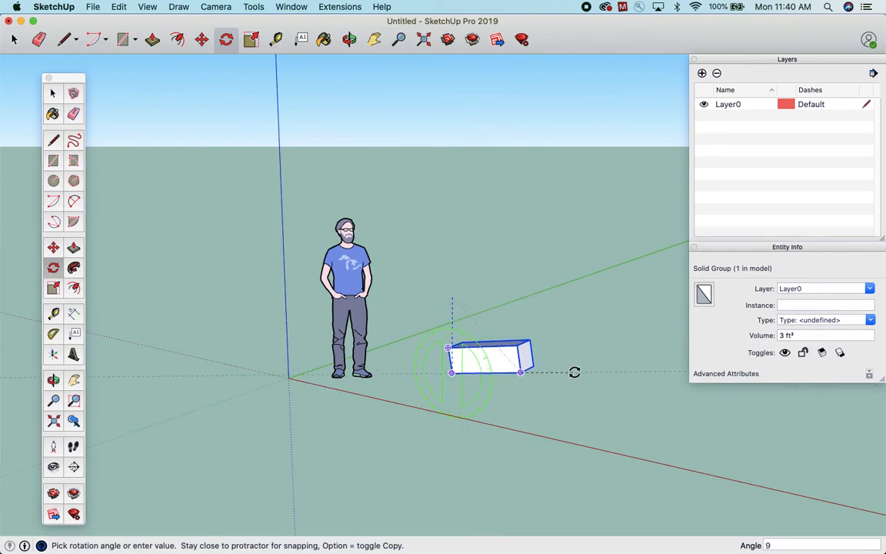
key(Return)
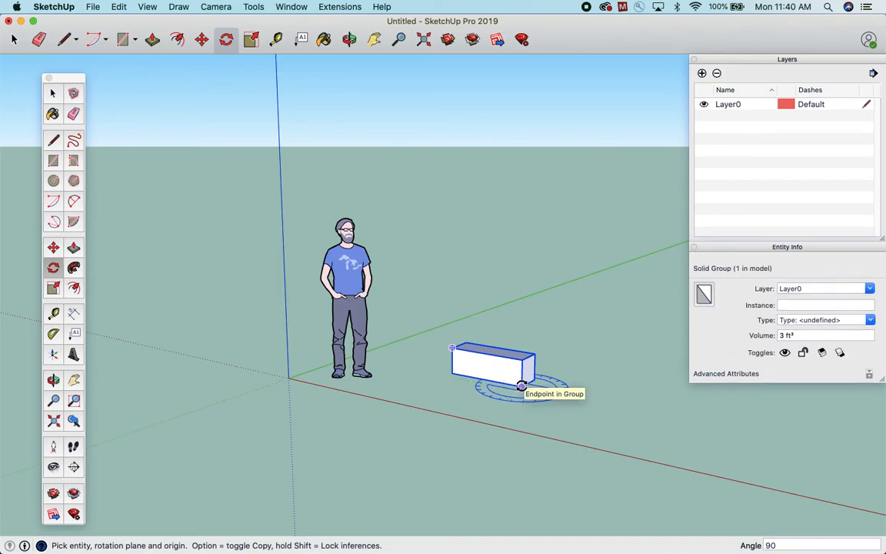
Rotate the lying box group 90 degrees in the ground plane about the lower front corner at its far end along the red axis.
click(522, 386)
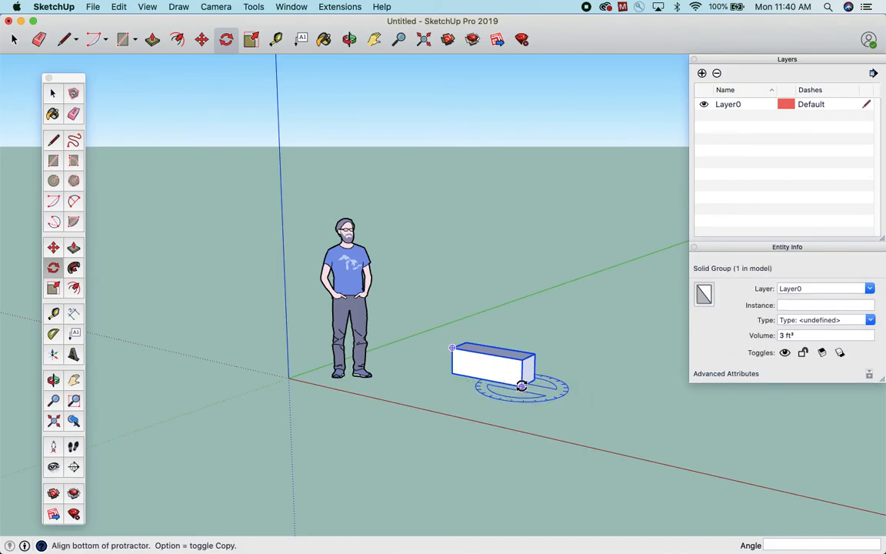
click(453, 374)
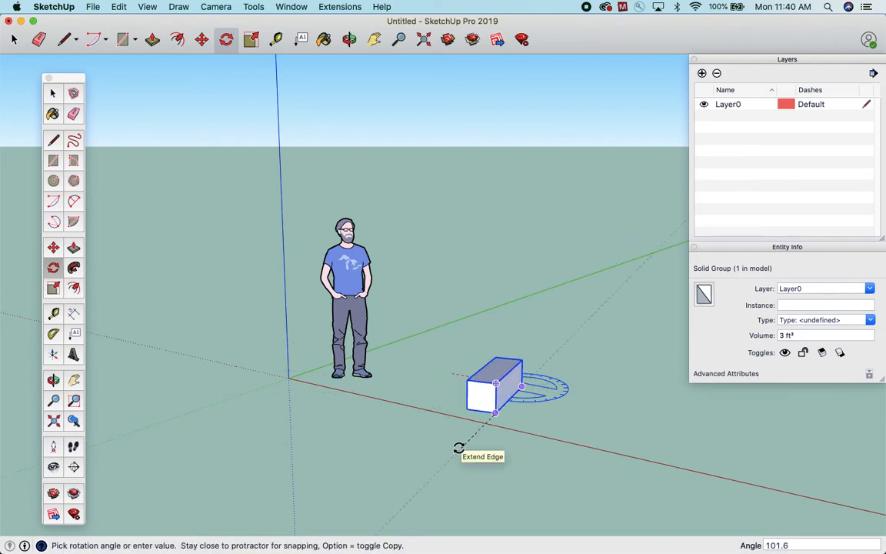
click(459, 449)
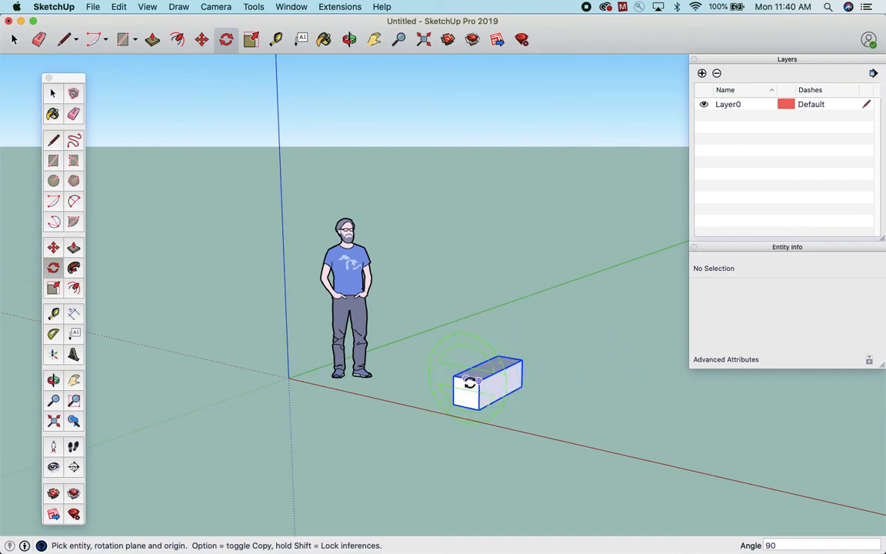
Start rotating the box group around the green axis about its lower front corner nearest the red axis.
click(479, 409)
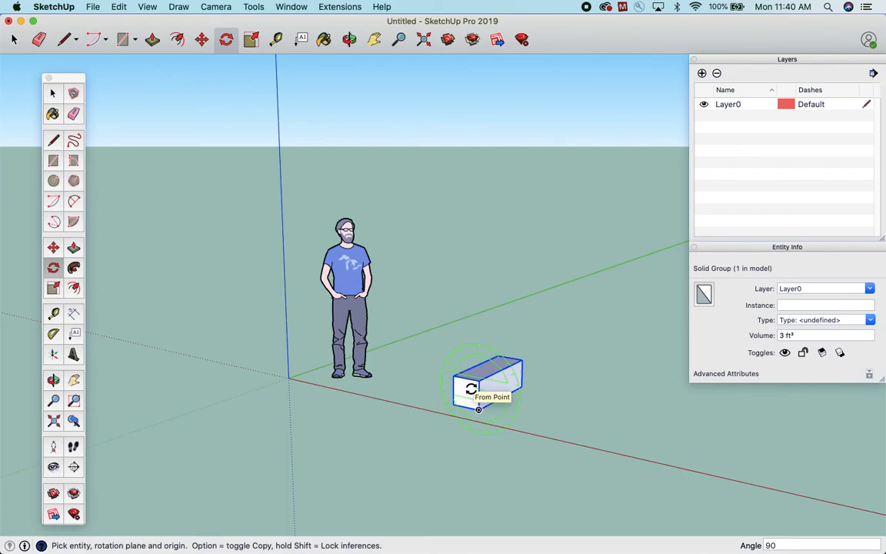